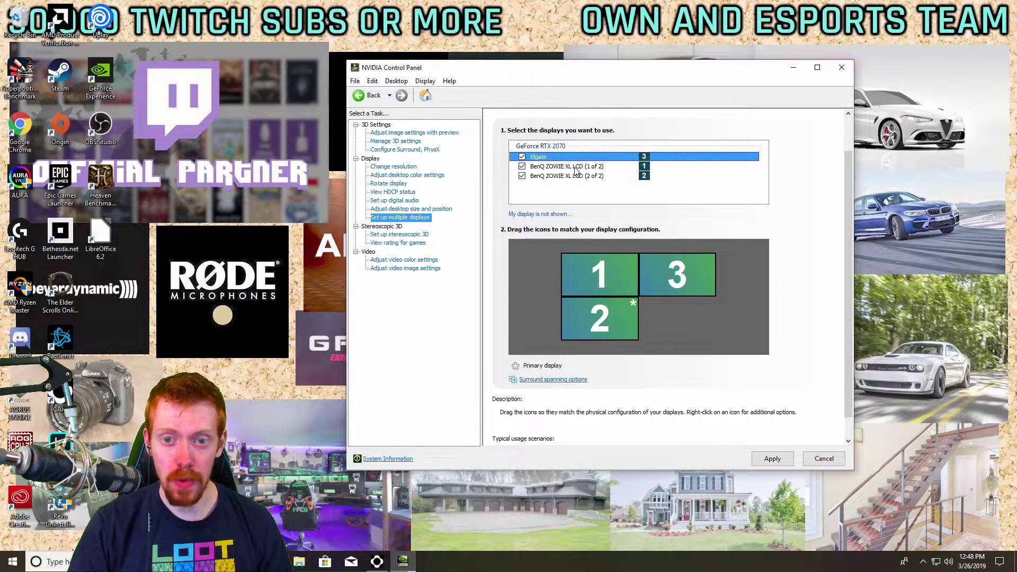
- Refresh the multiple-displays page and select tile 2, the second BenQ ZOWIE monitor
click(407, 216)
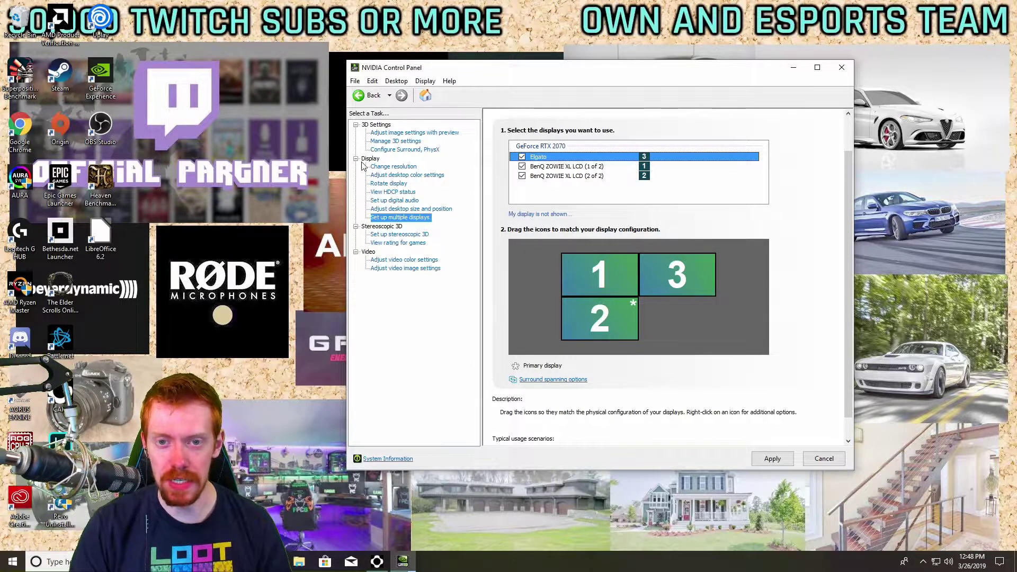
click(400, 218)
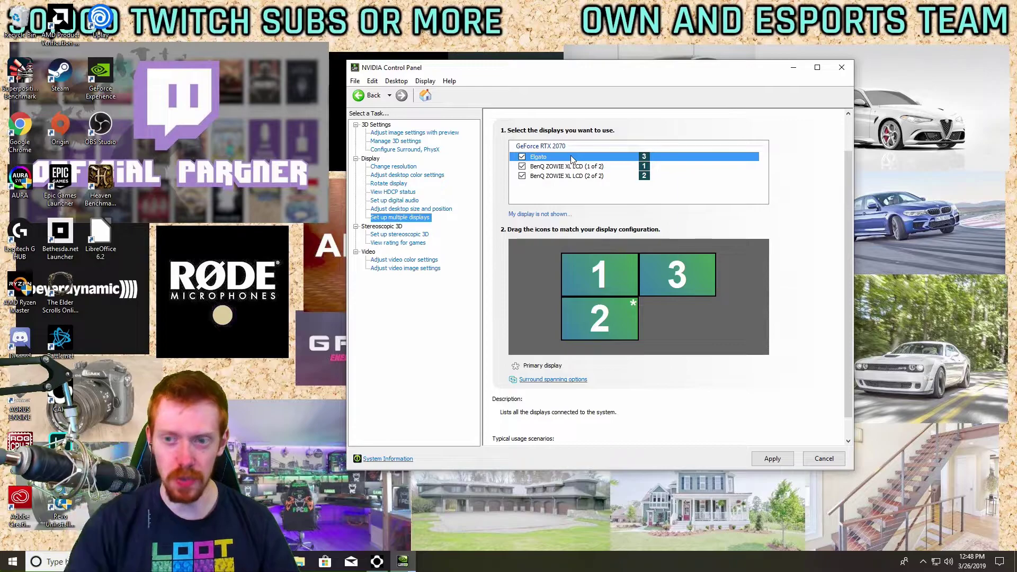
click(609, 327)
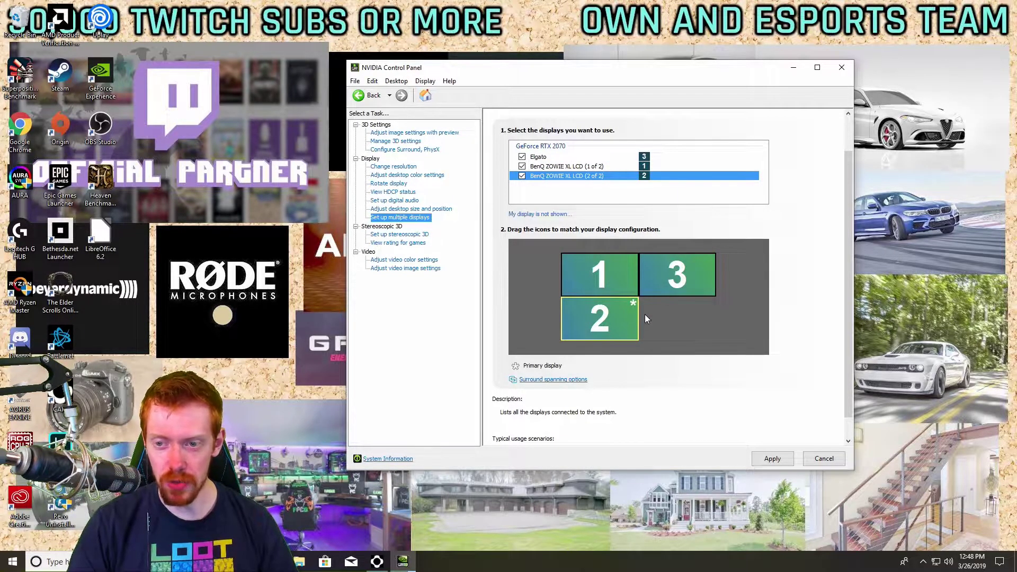
click(635, 279)
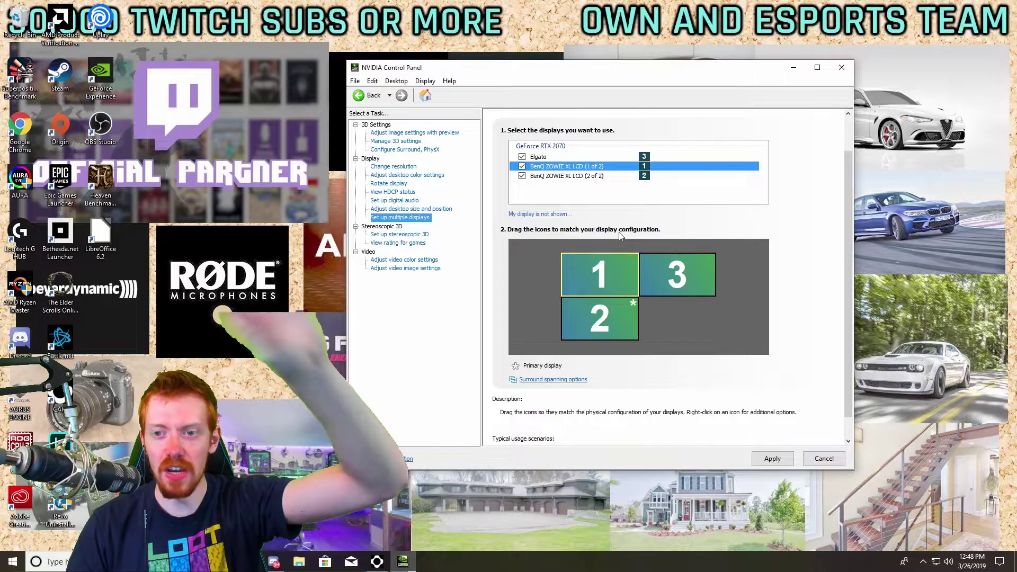
click(603, 327)
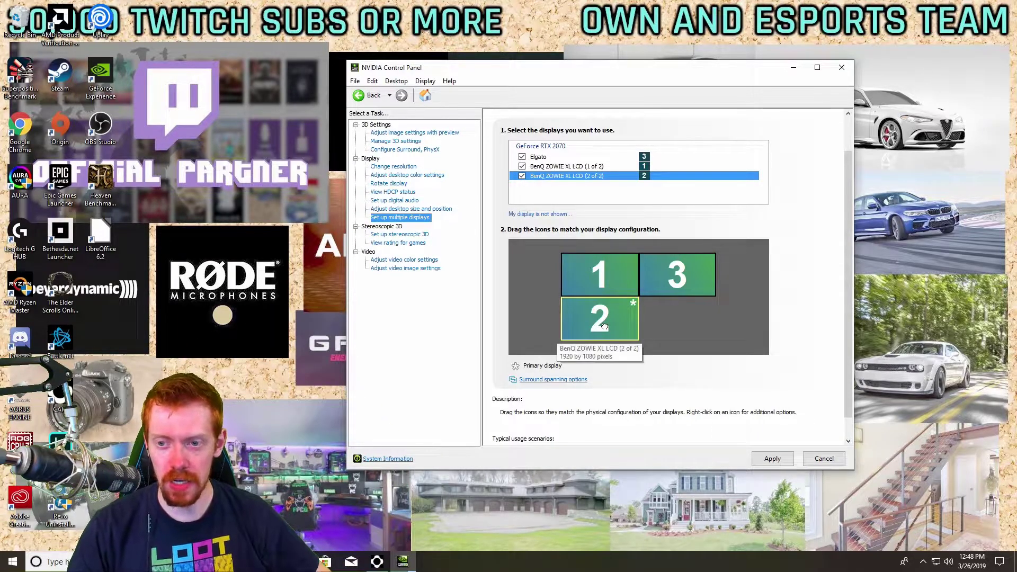
- Clone display 2 with display 3 (the Elgato) and keep the new configuration
right_click(614, 312)
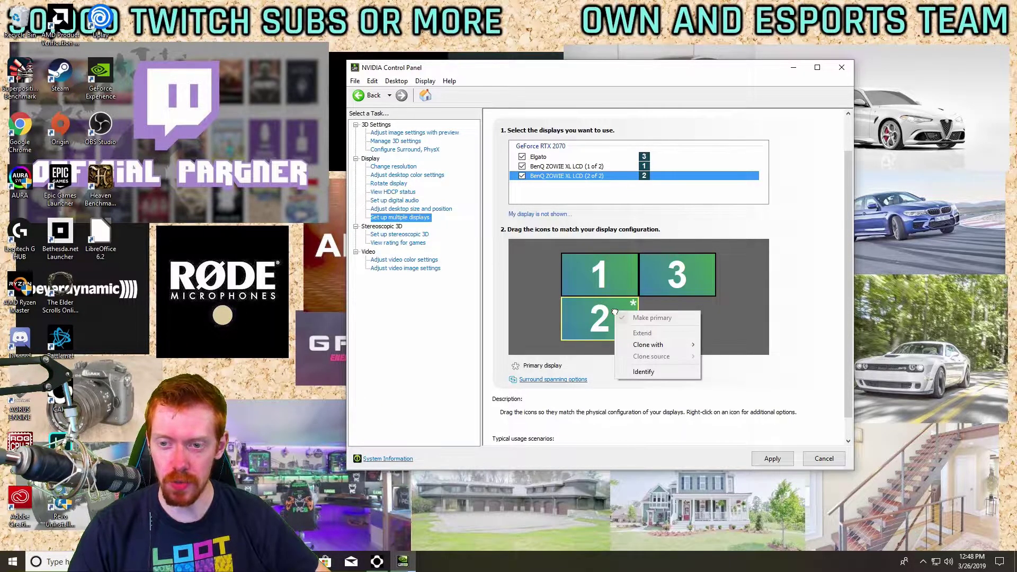
mouse_move(672, 344)
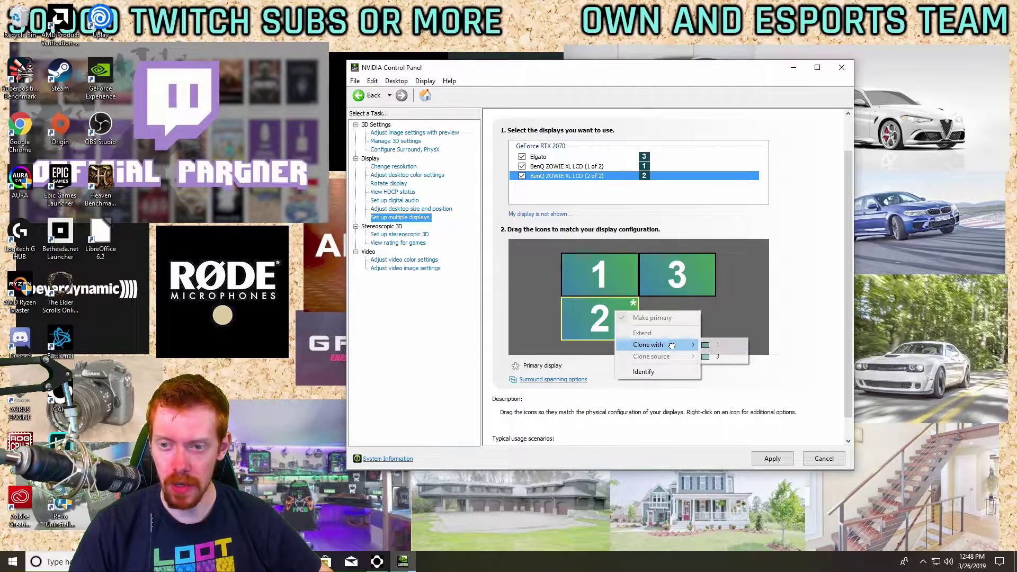
click(724, 357)
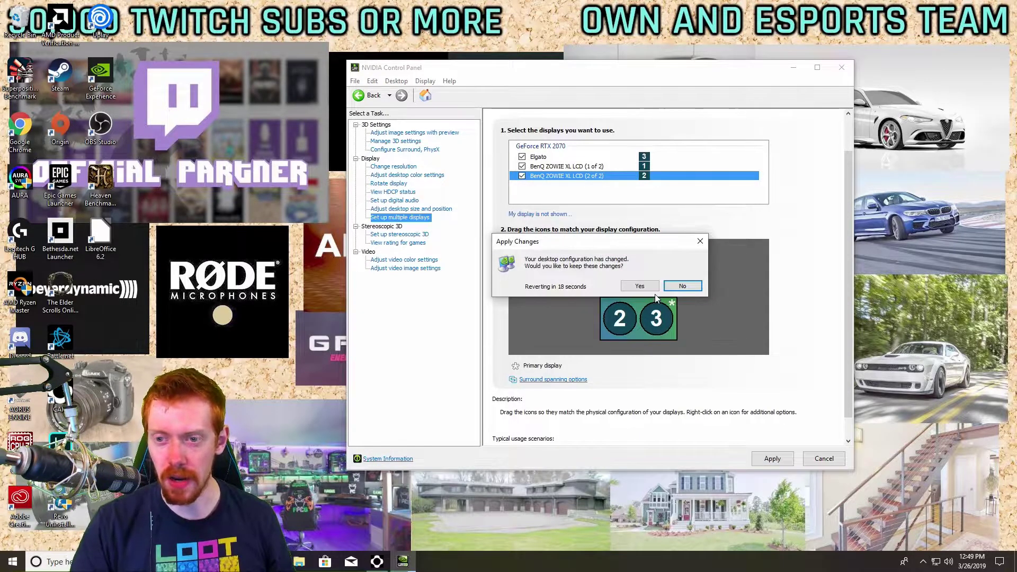
click(640, 286)
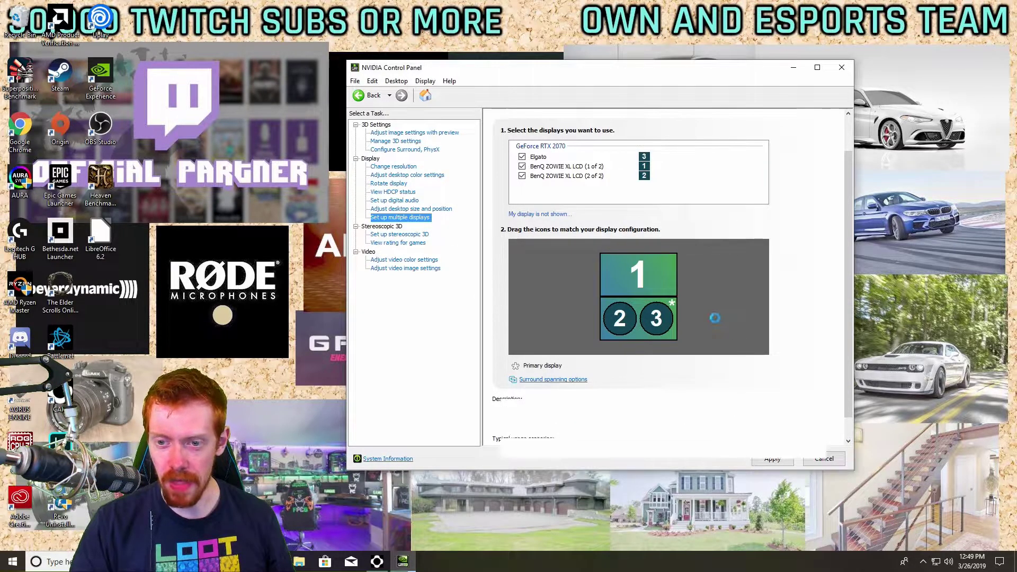
- In Adjust desktop size and position, set BenQ 2 of 2 scaling to be performed on the GPU
click(443, 210)
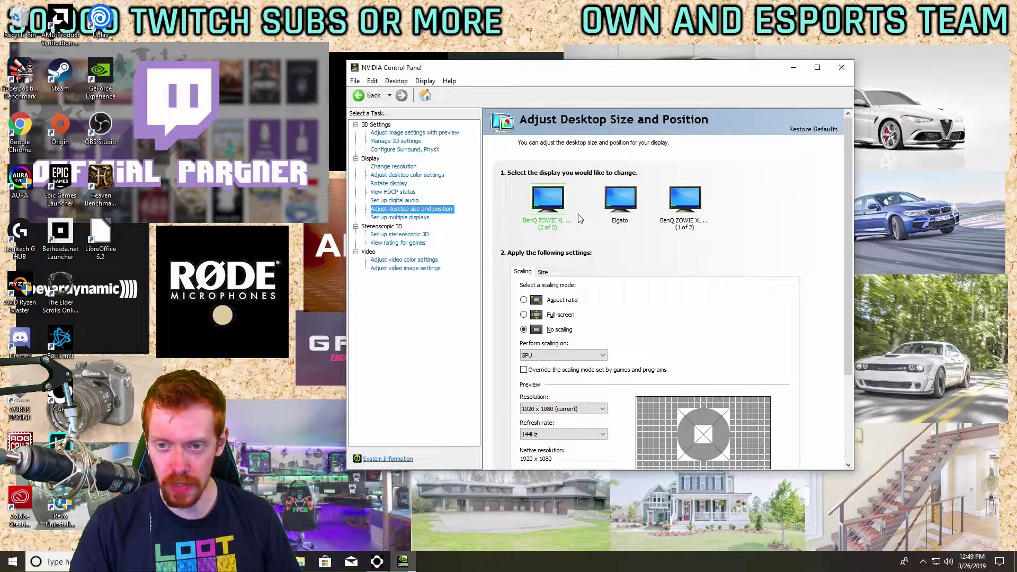
scroll(705, 305, down, 1)
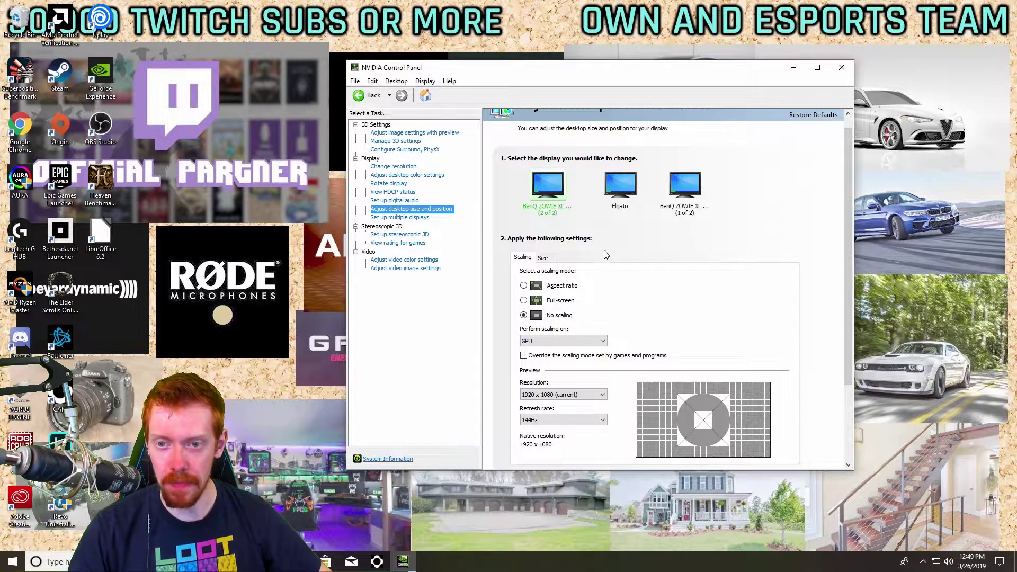
scroll(606, 255, down, 1)
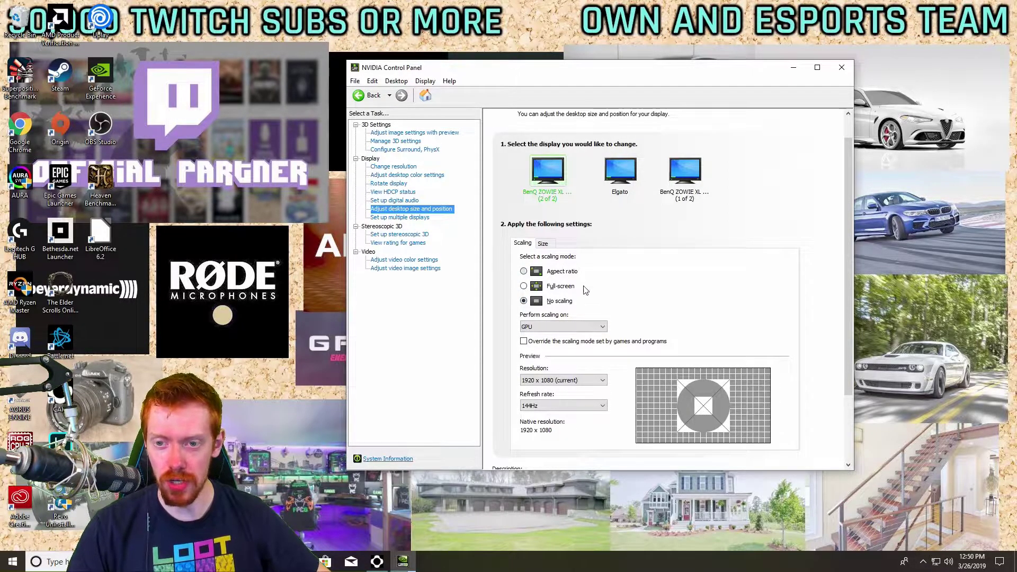
click(565, 327)
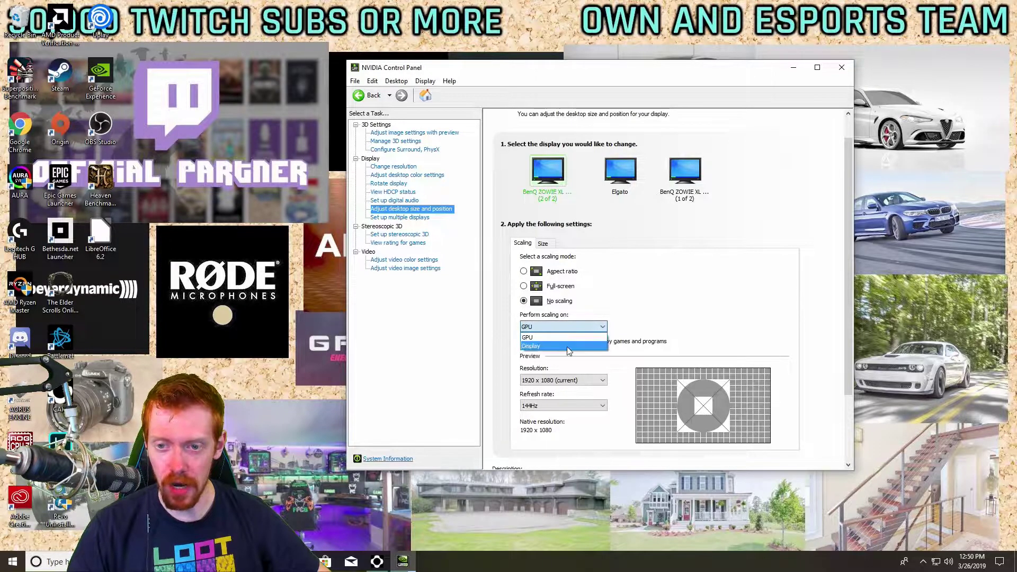
click(723, 301)
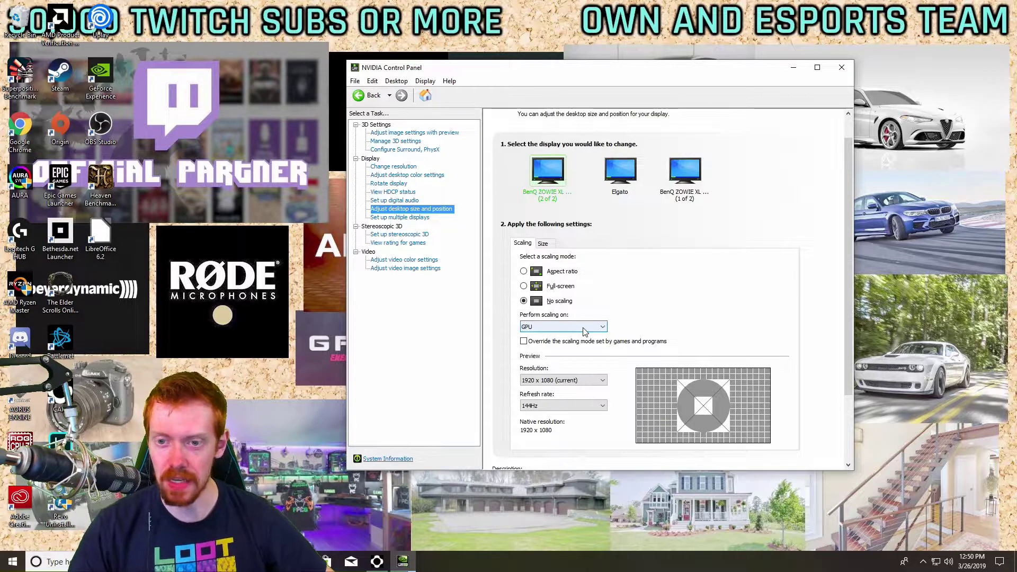
- Keep the BenQ 2 of 2 refresh rate at 144Hz
scroll(584, 332, down, 1)
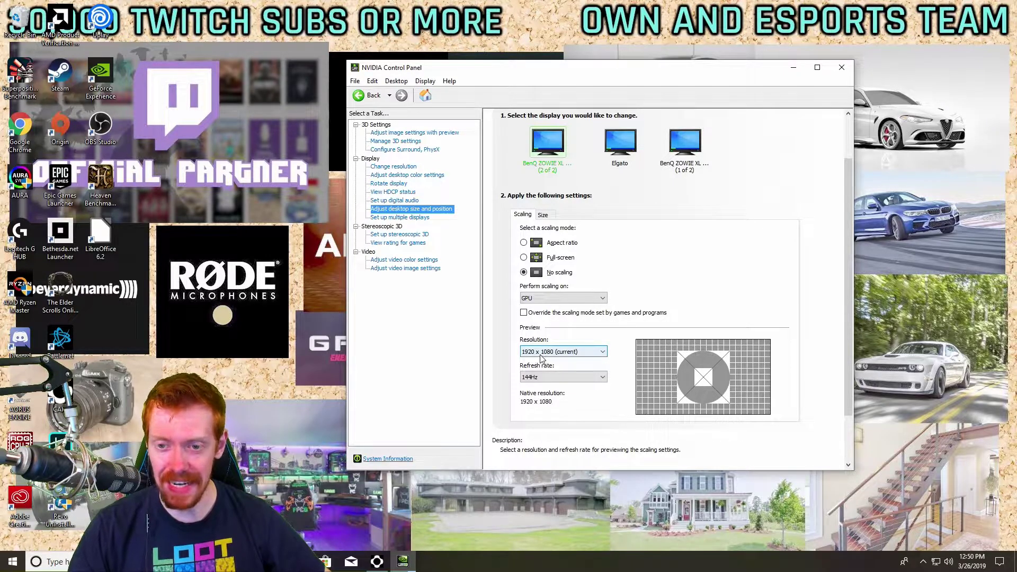
click(536, 377)
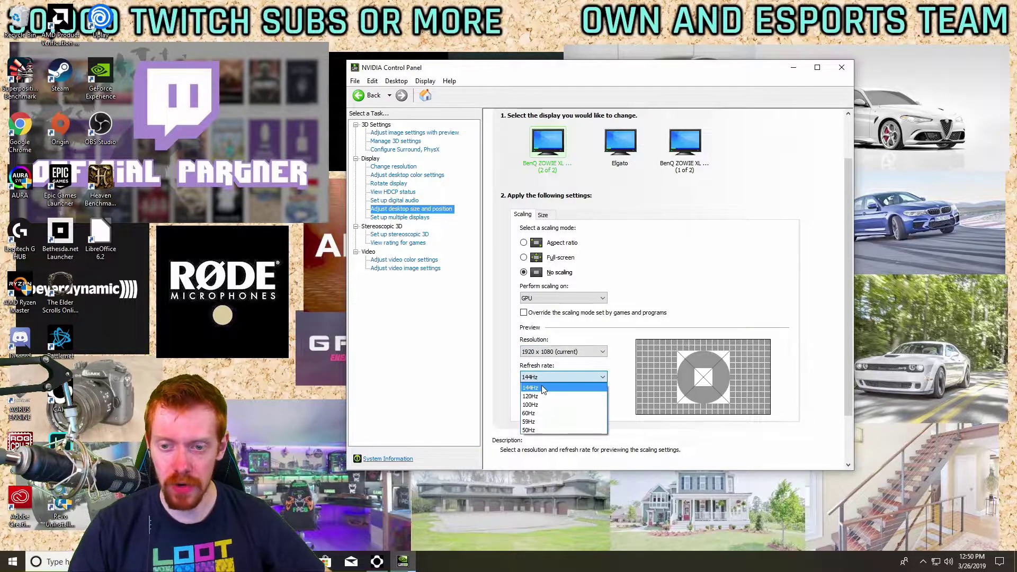
click(543, 389)
click(542, 377)
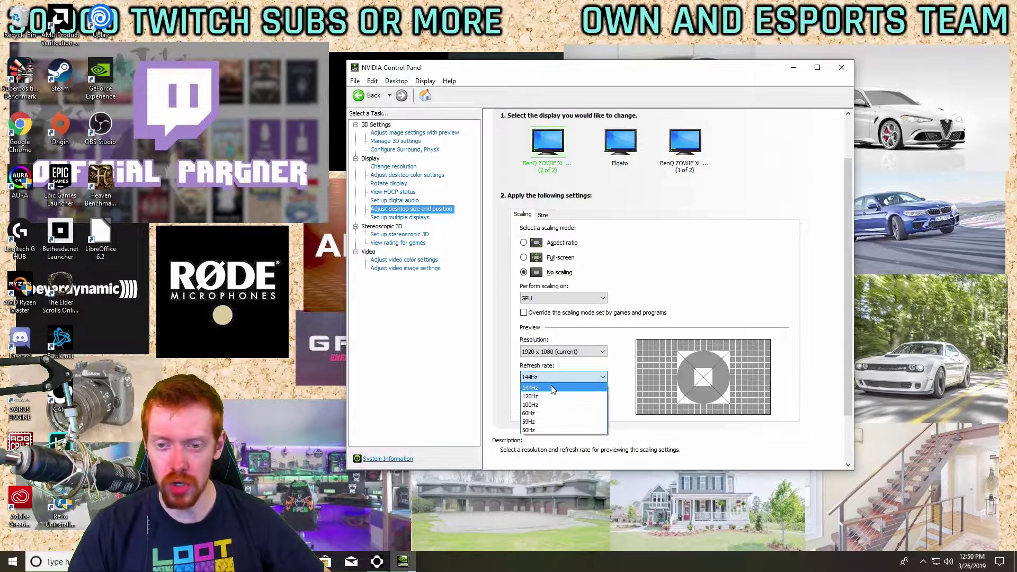
click(551, 388)
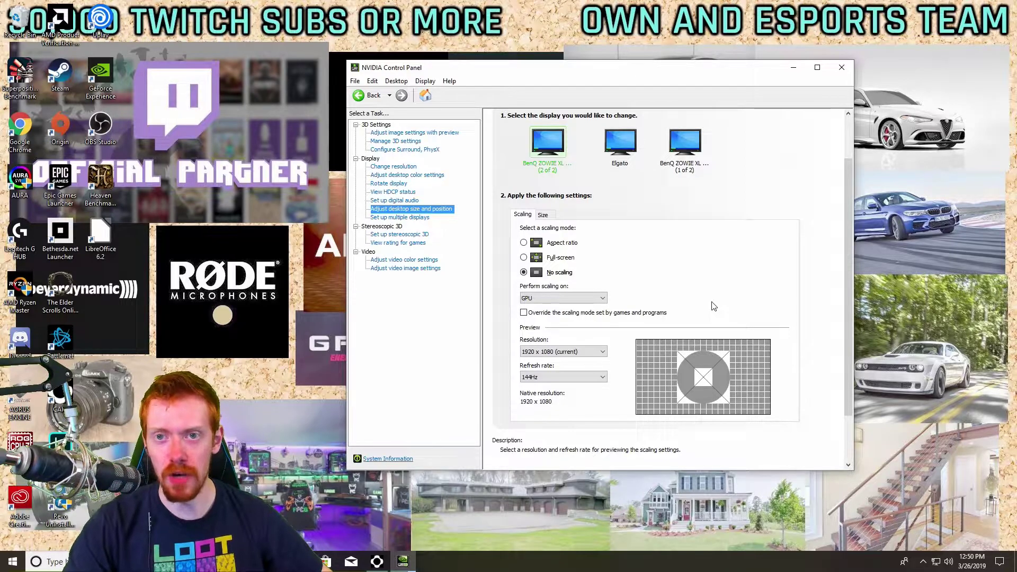
- Select the Elgato display and confirm its refresh rate stays at 60Hz
click(618, 150)
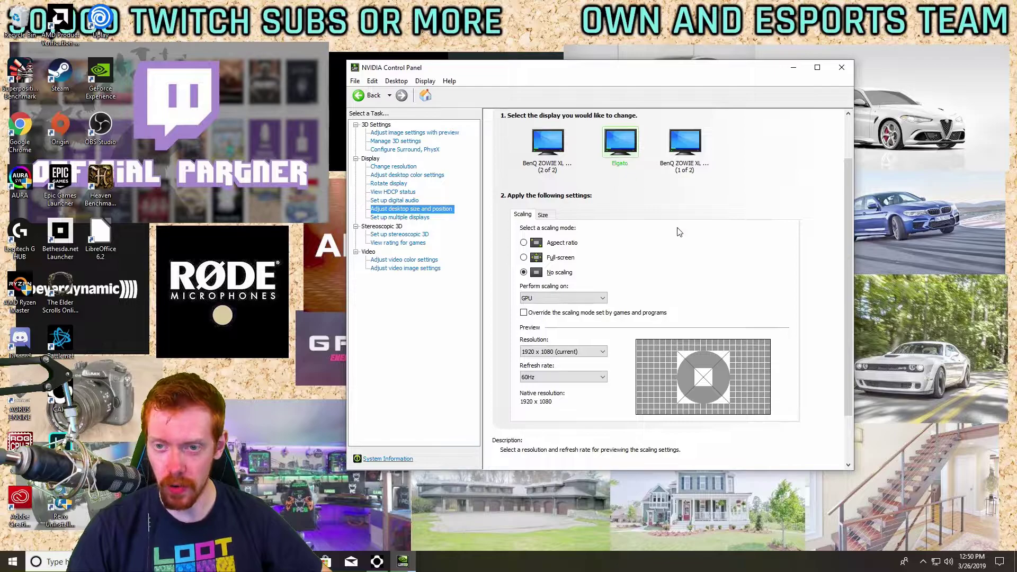
scroll(680, 232, down, 1)
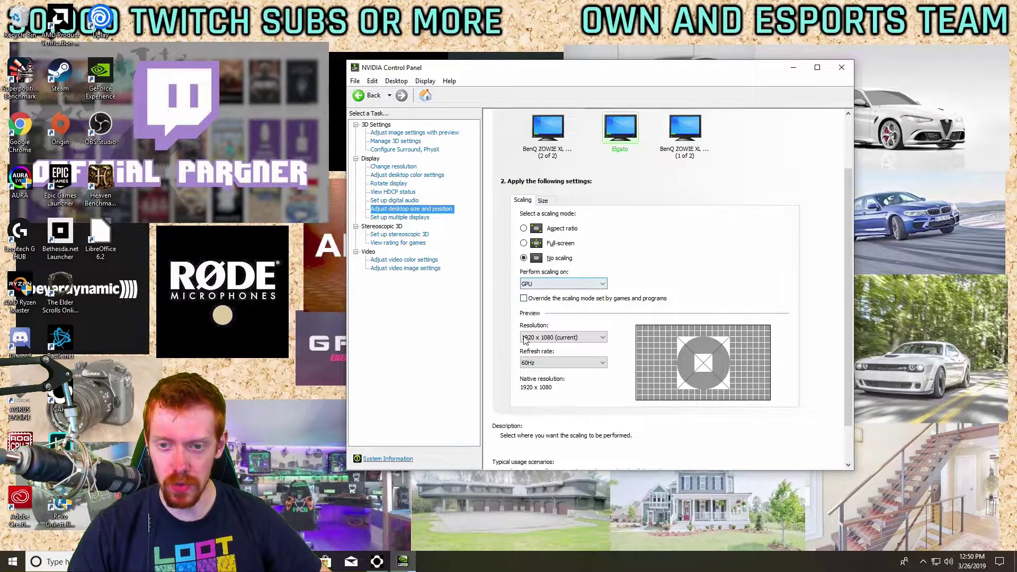
click(566, 363)
click(550, 373)
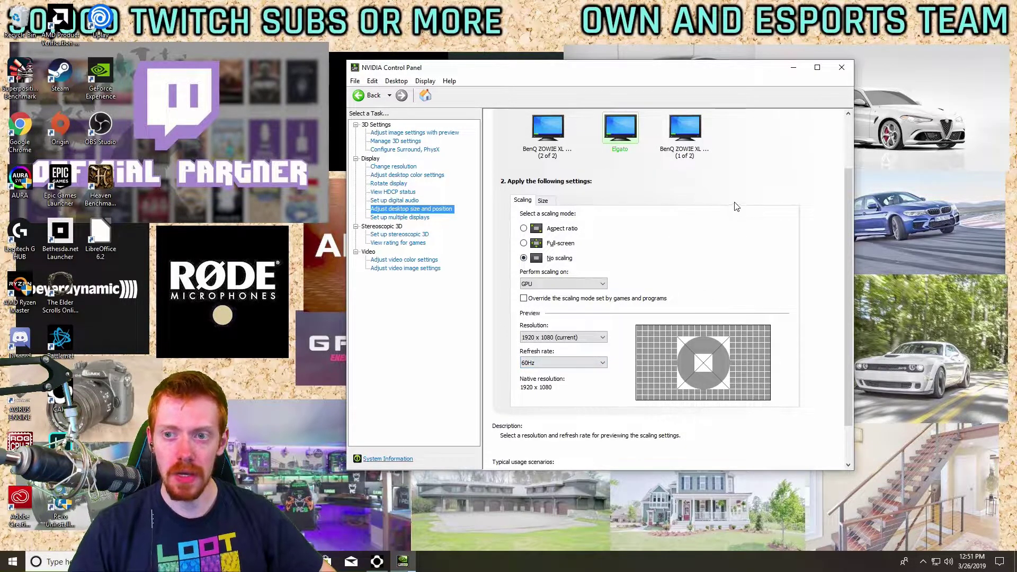
- Switch to BenQ 1 of 2 and confirm its refresh rate stays at 144Hz
scroll(734, 206, up, 1)
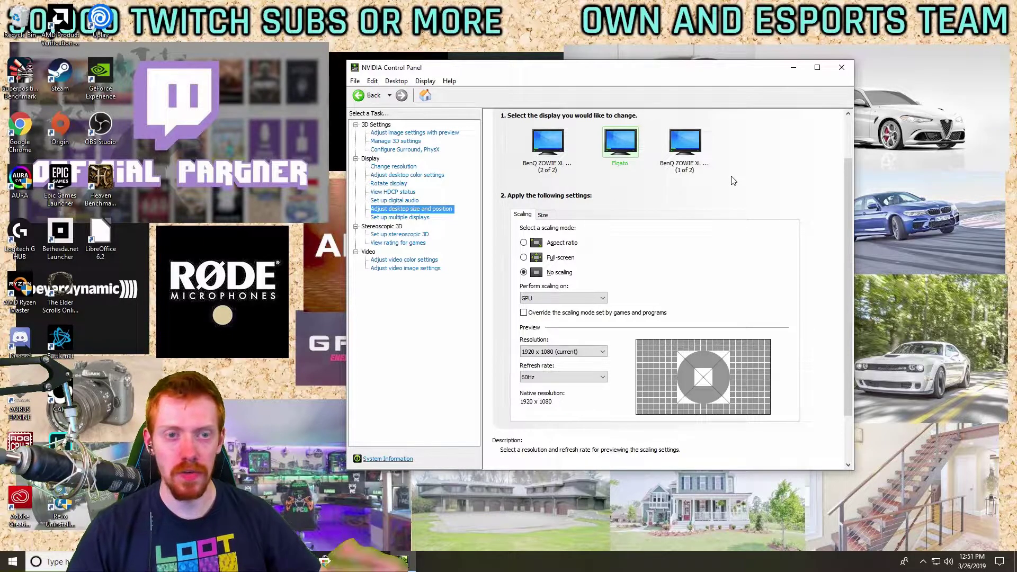
click(686, 151)
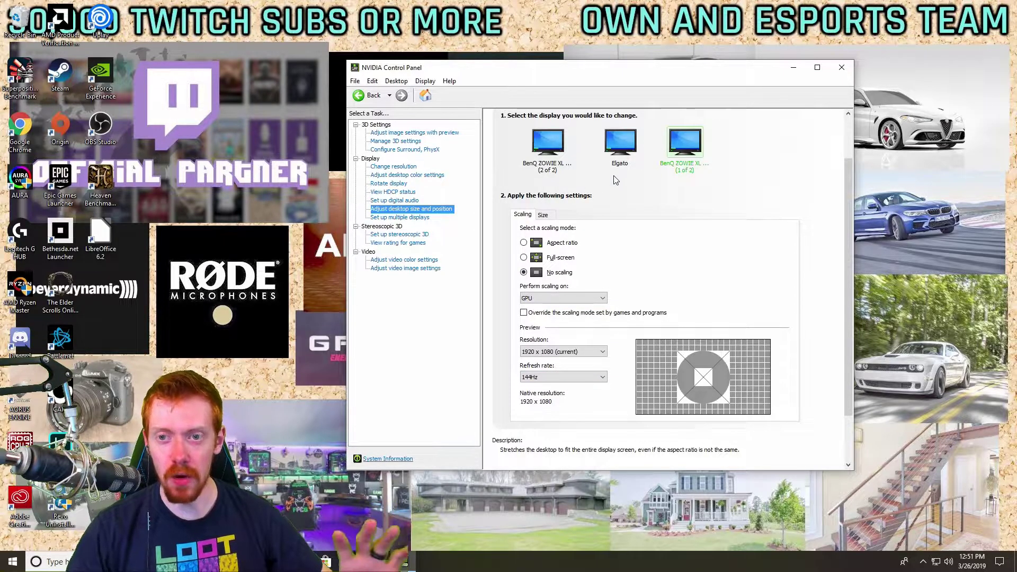
click(573, 378)
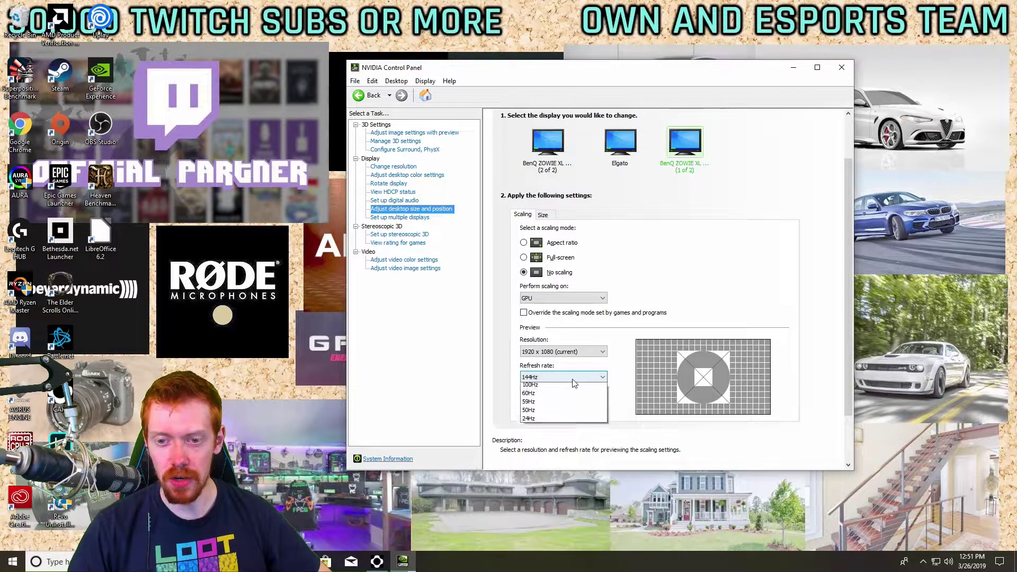
click(747, 282)
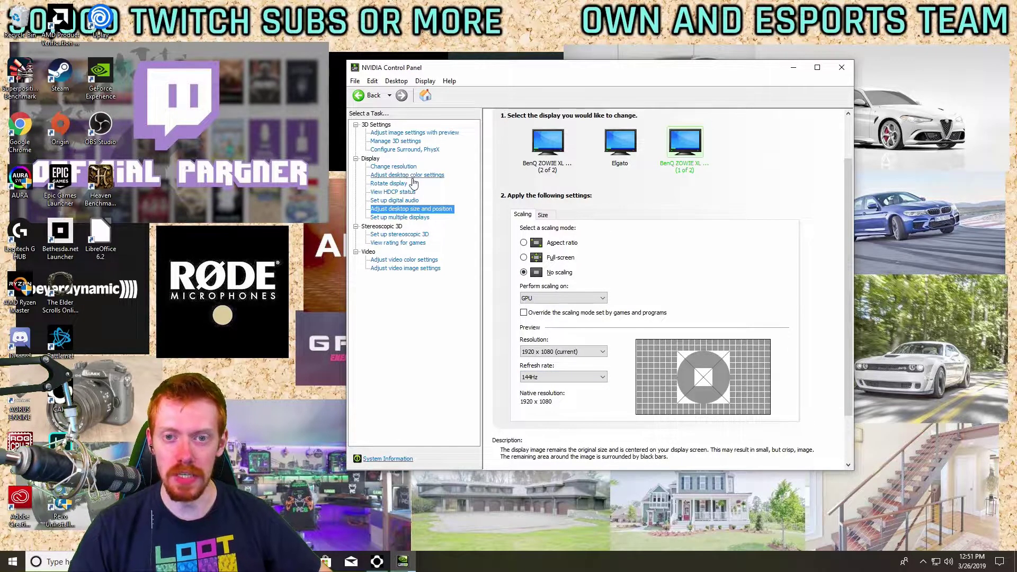
- In Change resolution, give BenQ 2 of 2 the 1920 × 1080 (recommended) resolution at 144Hz, apply, and keep it
click(393, 166)
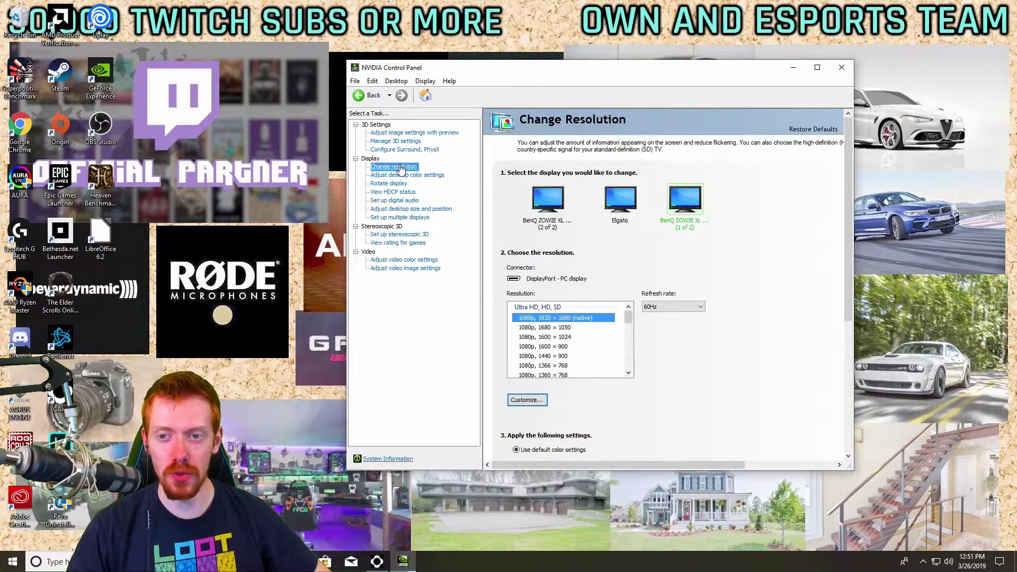
click(564, 195)
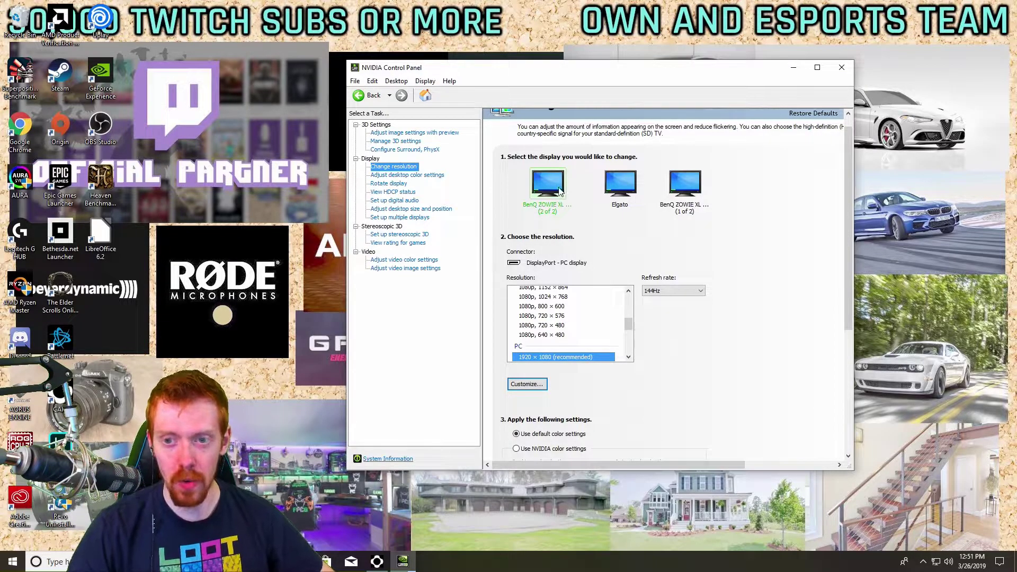
scroll(566, 347, up, 6)
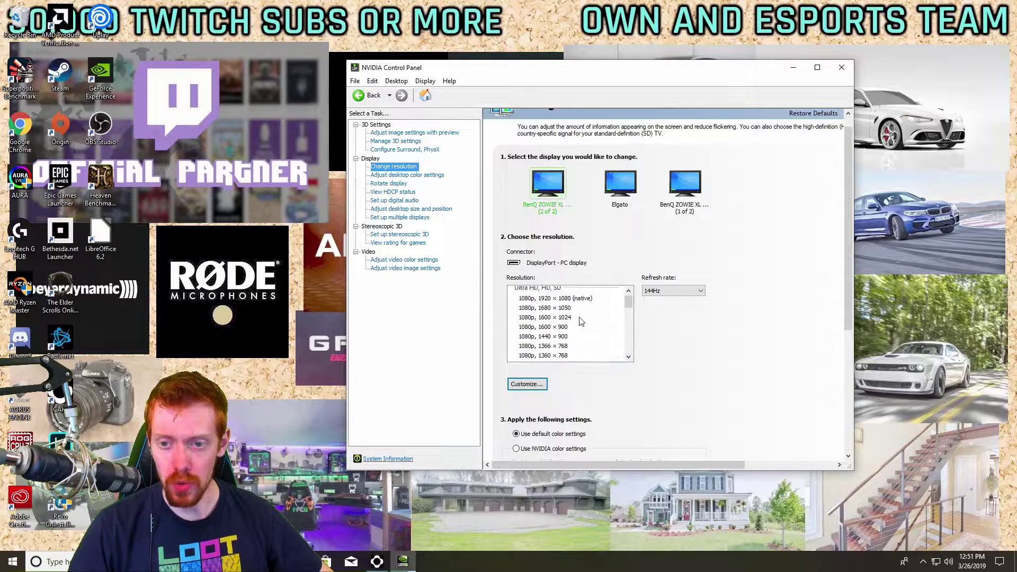
click(578, 302)
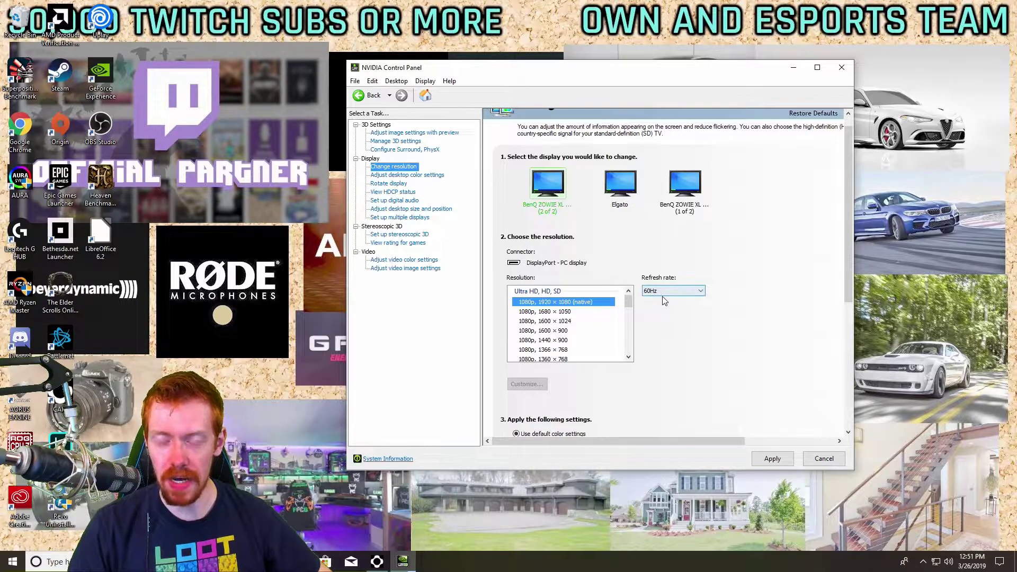
scroll(535, 333, down, 5)
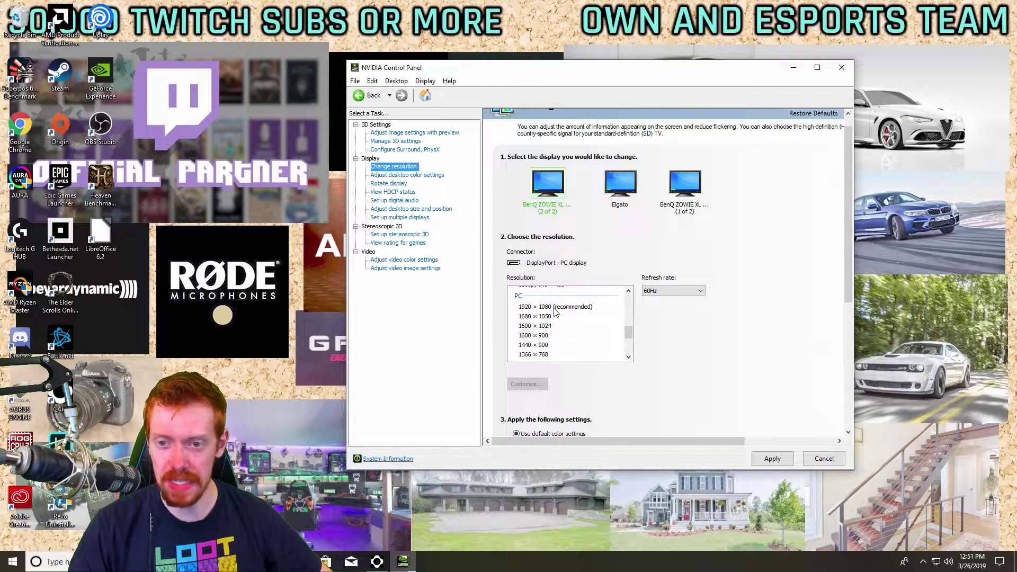
click(521, 308)
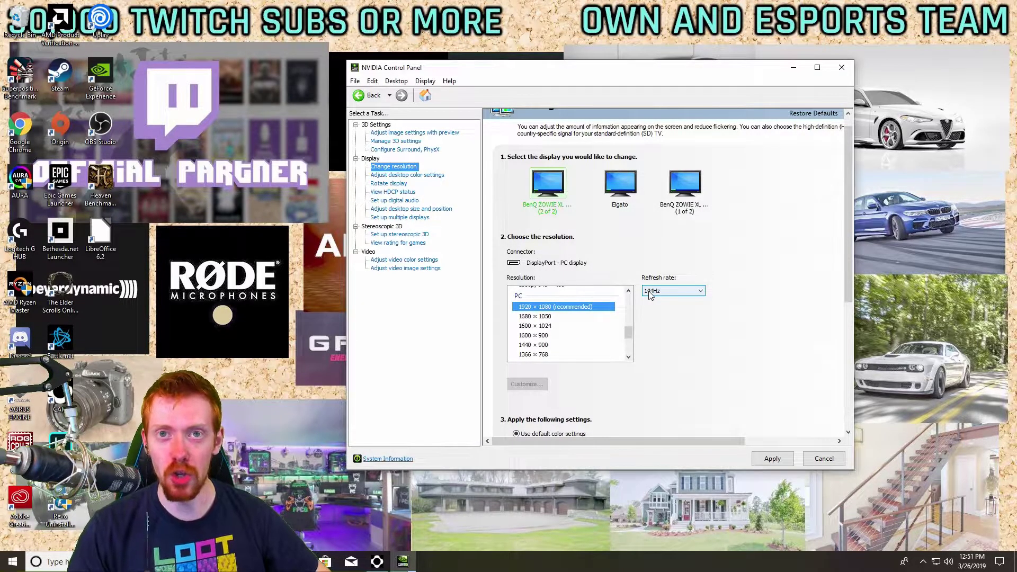
scroll(714, 353, down, 2)
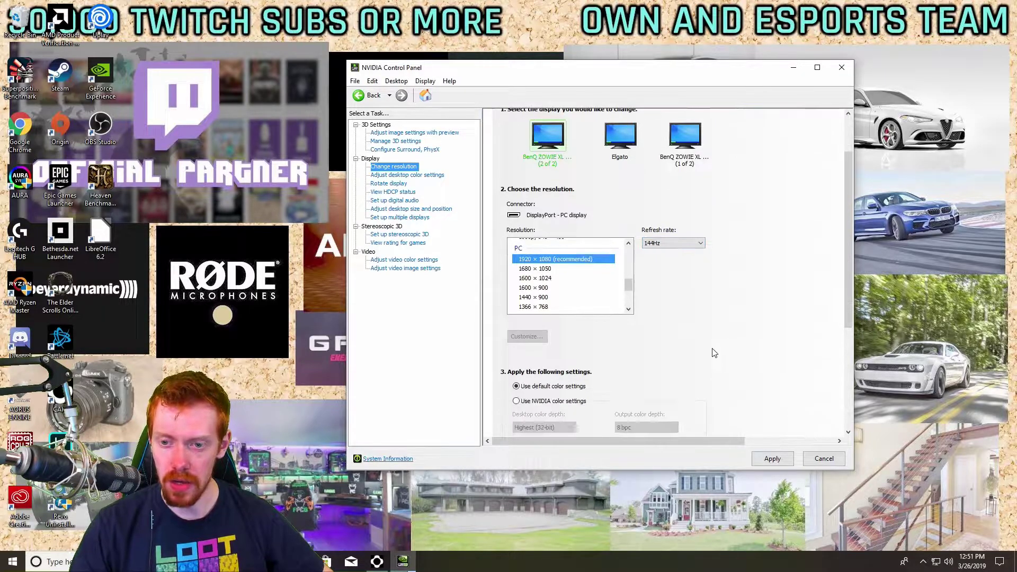
click(780, 459)
click(640, 286)
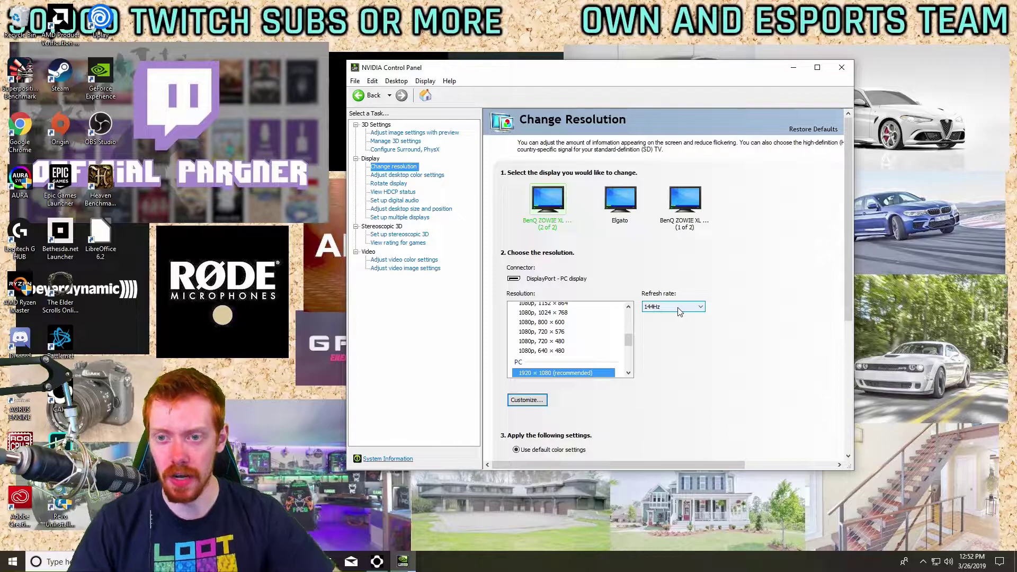
- Select the Elgato and check its scaling: No scaling on GPU, 1920x1080, 60Hz
click(619, 217)
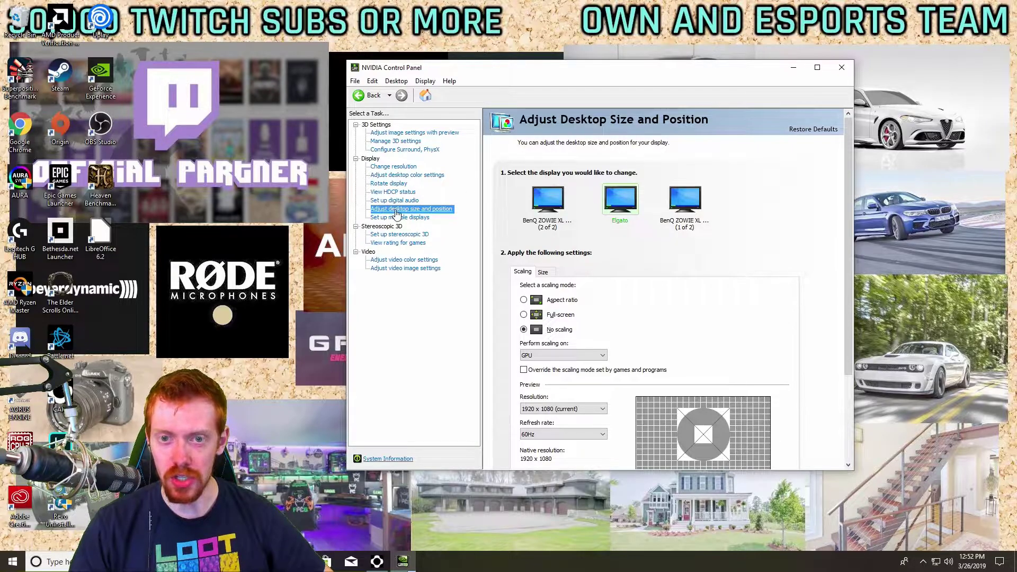
scroll(676, 277, down, 1)
scroll(676, 277, down, 2)
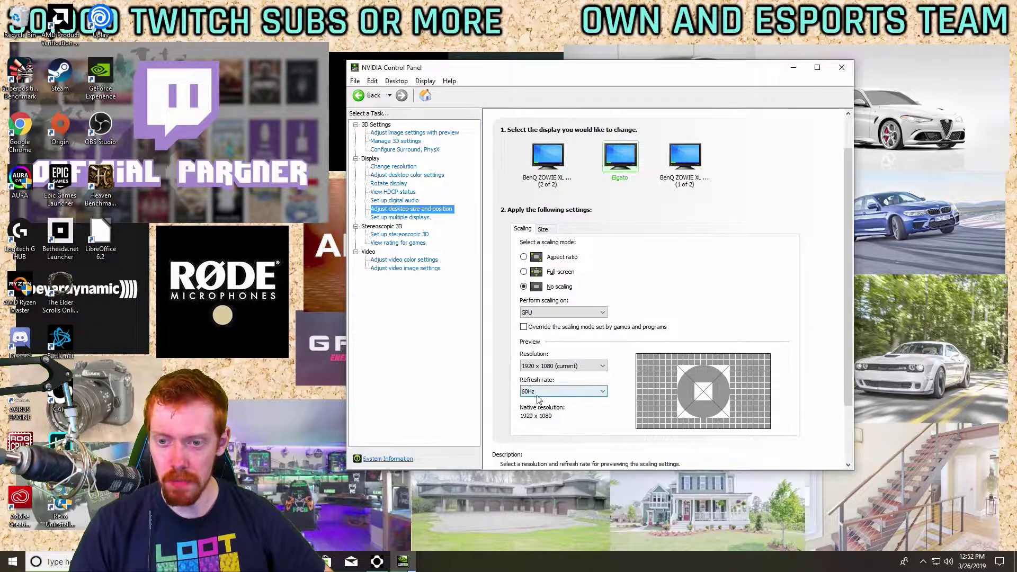